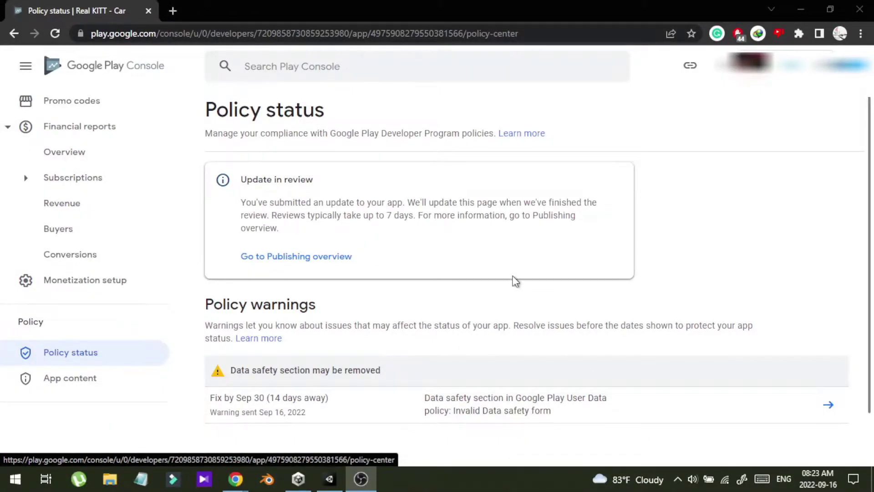
On Policy status, open the details of the 'Data safety section may be removed' warning
scroll(339, 274, down, 2)
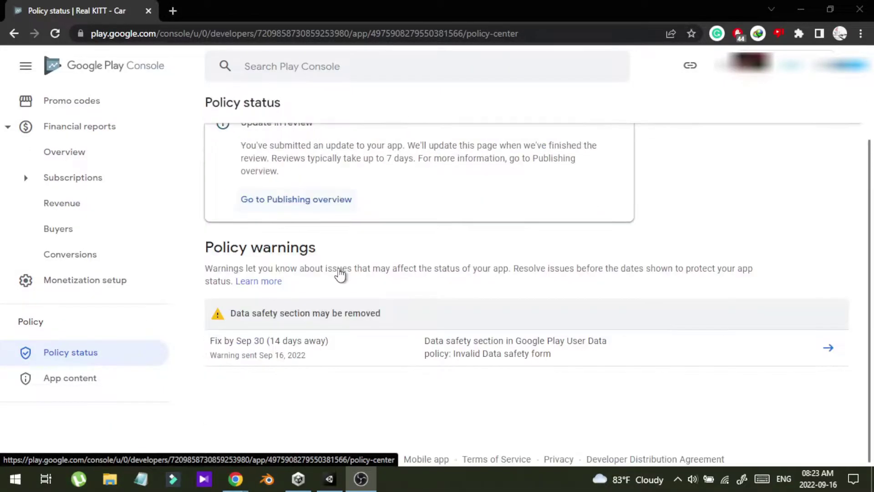
scroll(341, 274, up, 2)
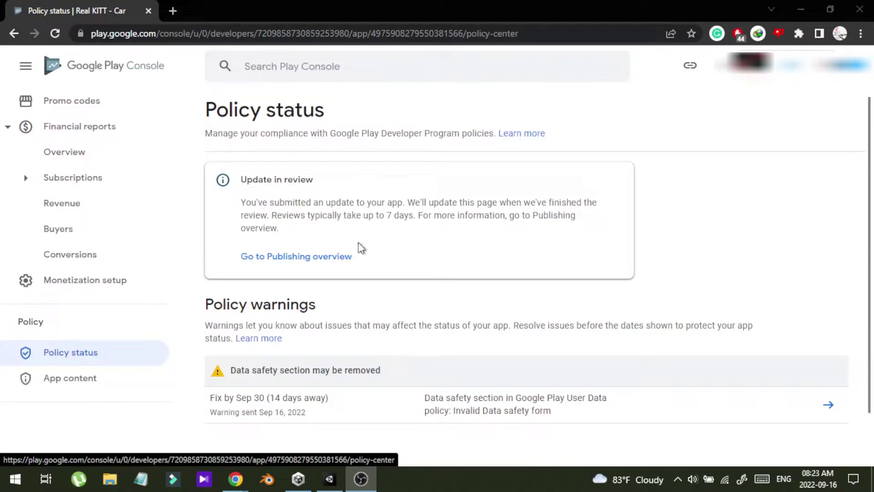
scroll(331, 306, down, 1)
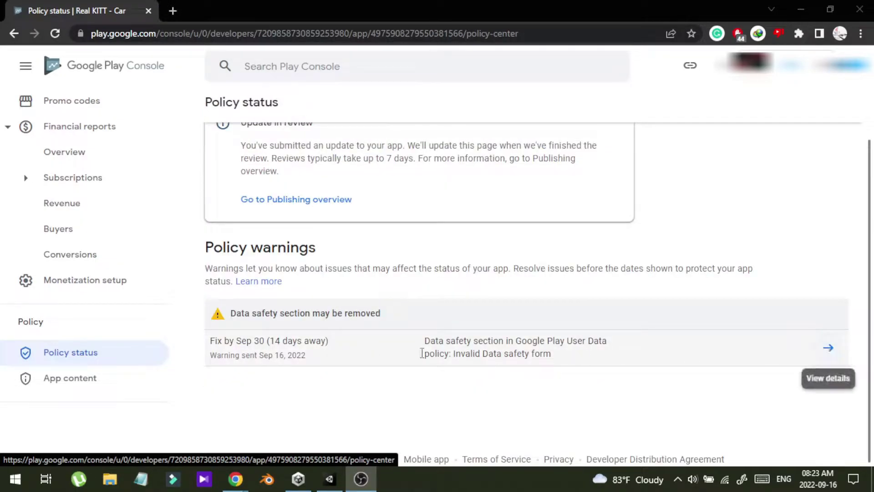
scroll(322, 214, up, 1)
drag(218, 110, 347, 111)
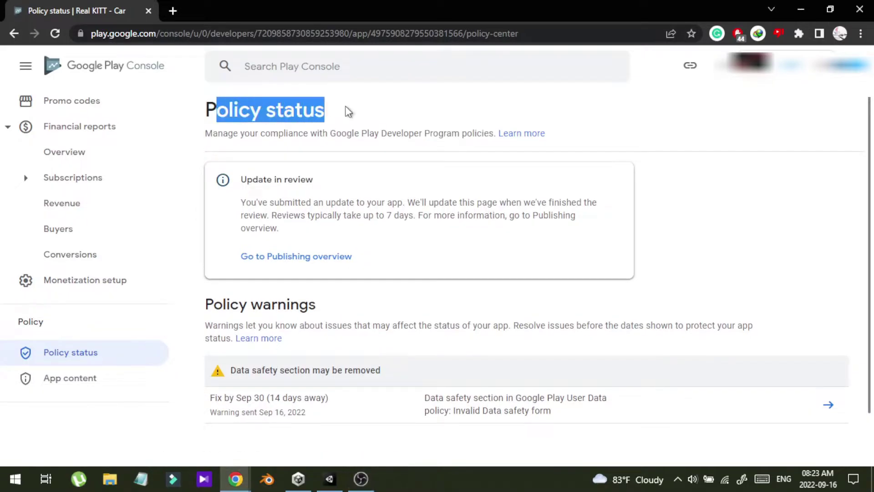
click(400, 122)
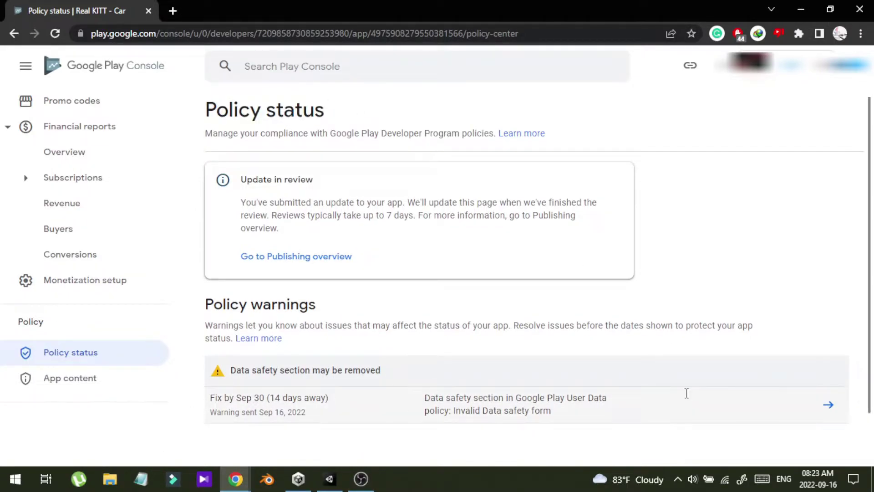
click(828, 406)
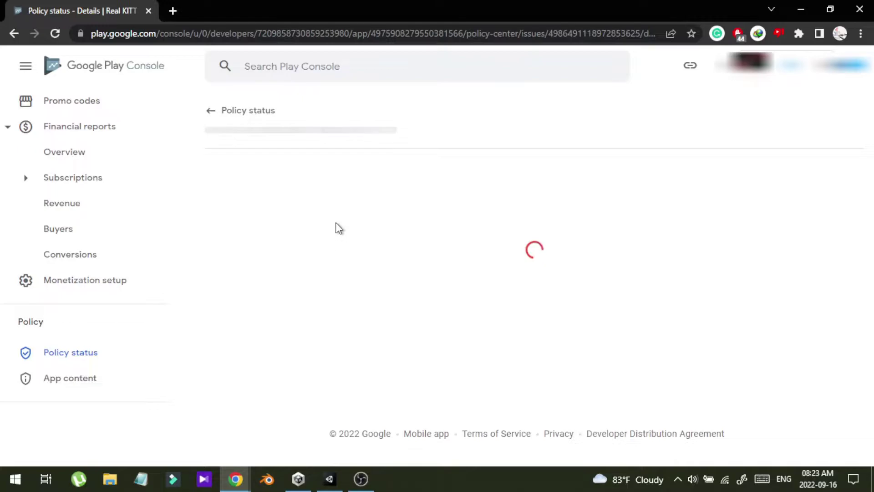
From the warning's 'How to fix' section, open the policy email about the invalid Data safety form
scroll(336, 223, down, 1)
scroll(337, 228, down, 5)
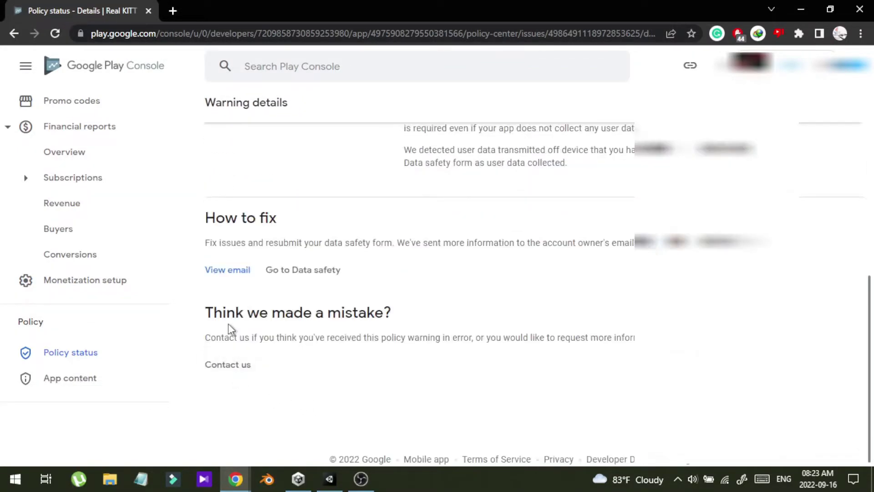
click(238, 273)
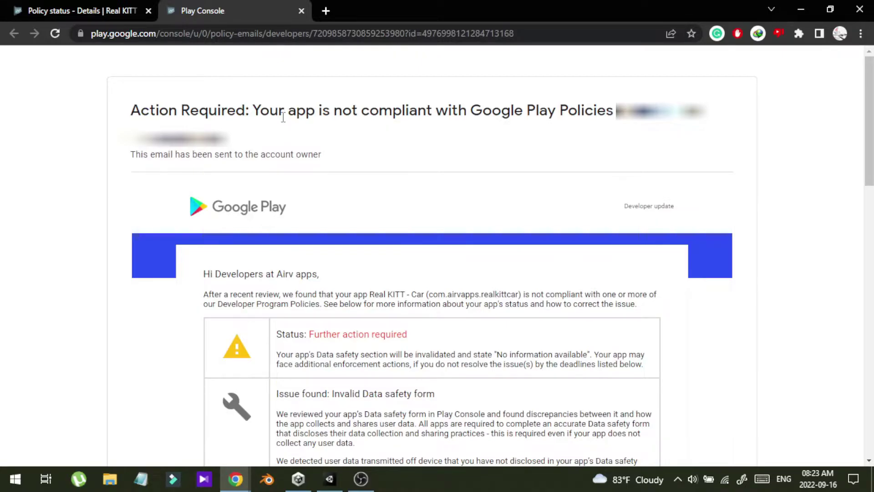
scroll(361, 296, down, 7)
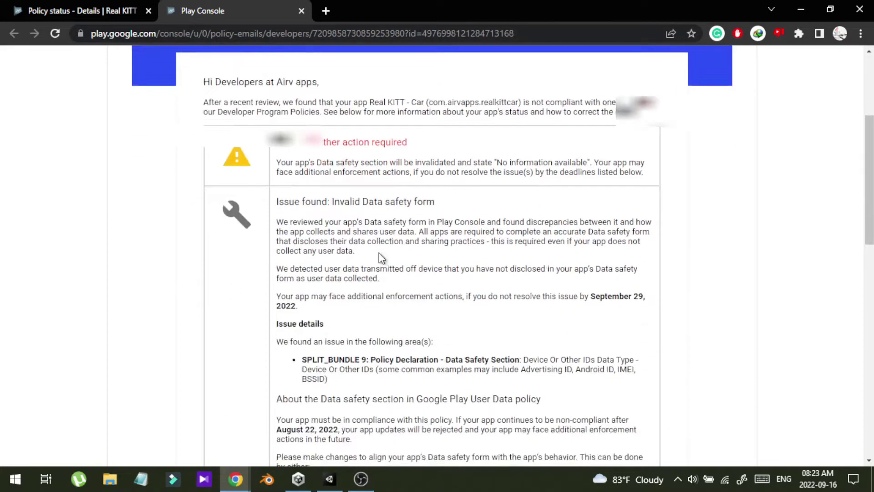
scroll(319, 284, up, 1)
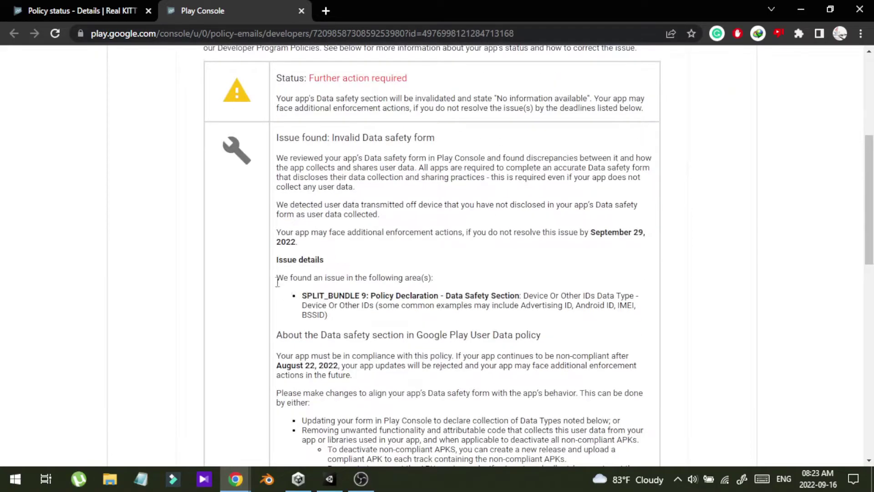
drag(288, 281, 280, 279)
scroll(397, 313, up, 5)
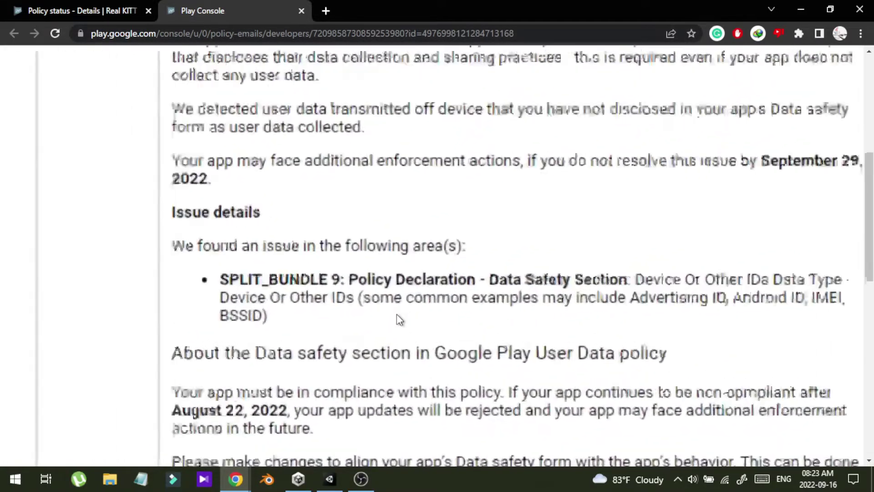
scroll(397, 313, down, 5)
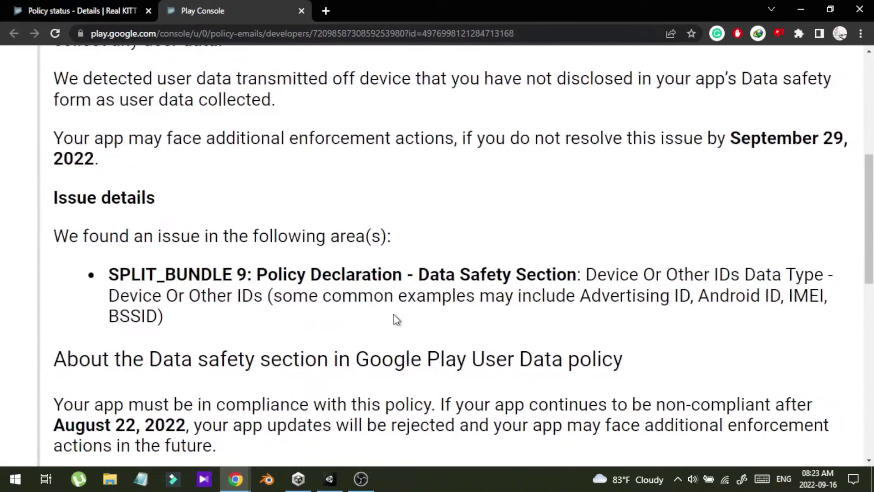
drag(152, 275, 450, 283)
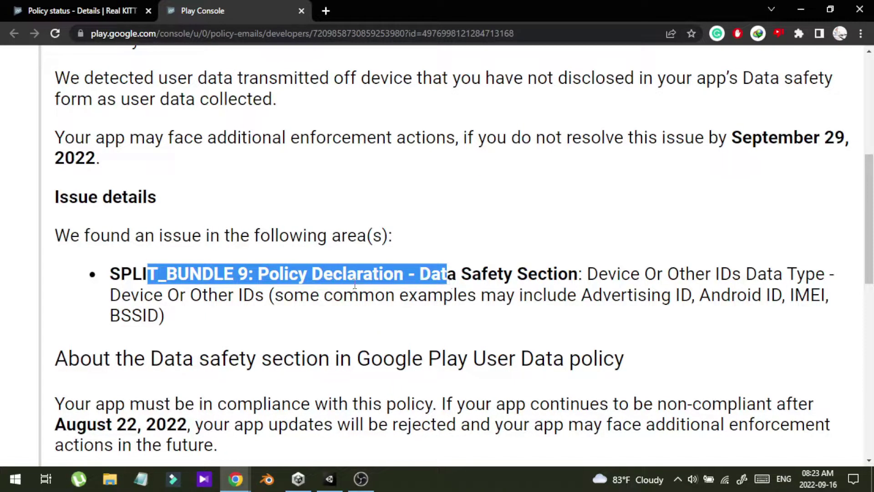
click(272, 275)
drag(258, 274, 480, 275)
click(504, 274)
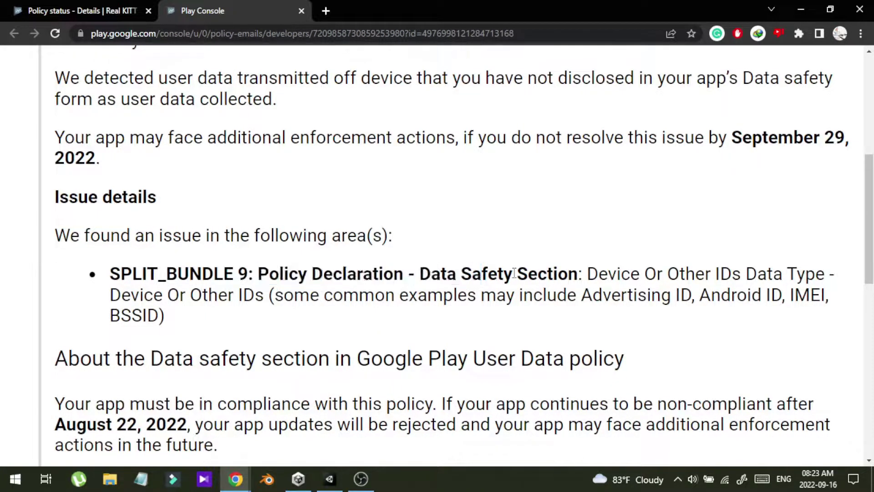
drag(587, 276, 400, 275)
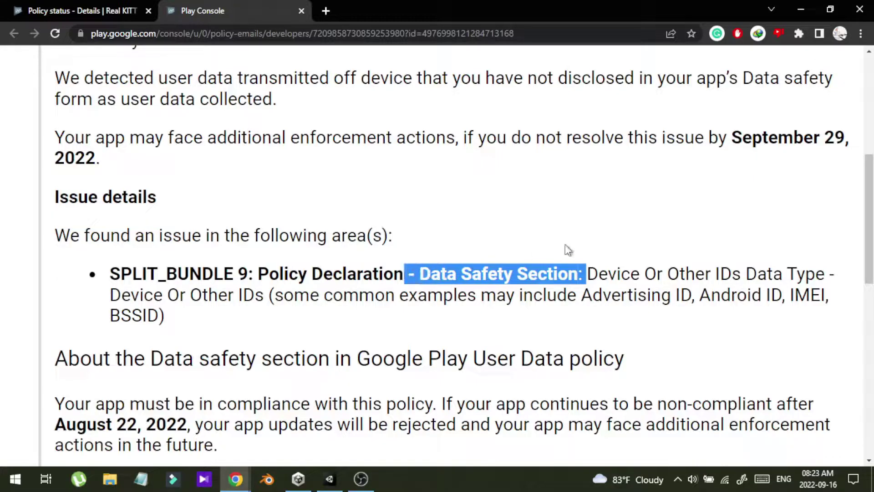
click(611, 274)
drag(612, 274, 727, 274)
click(770, 274)
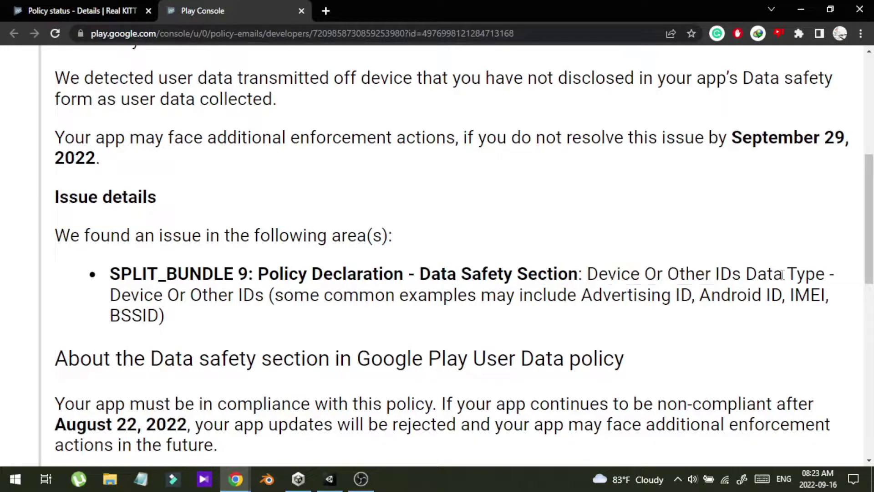
drag(783, 275, 733, 274)
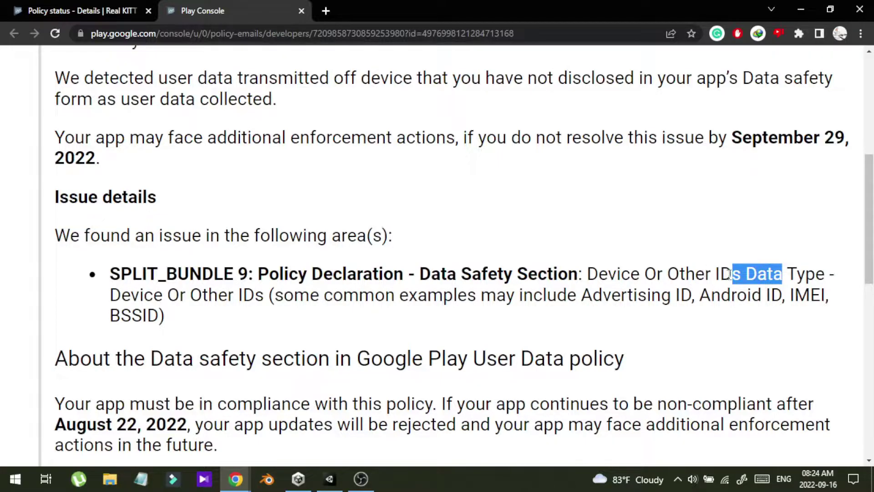
drag(741, 274, 589, 276)
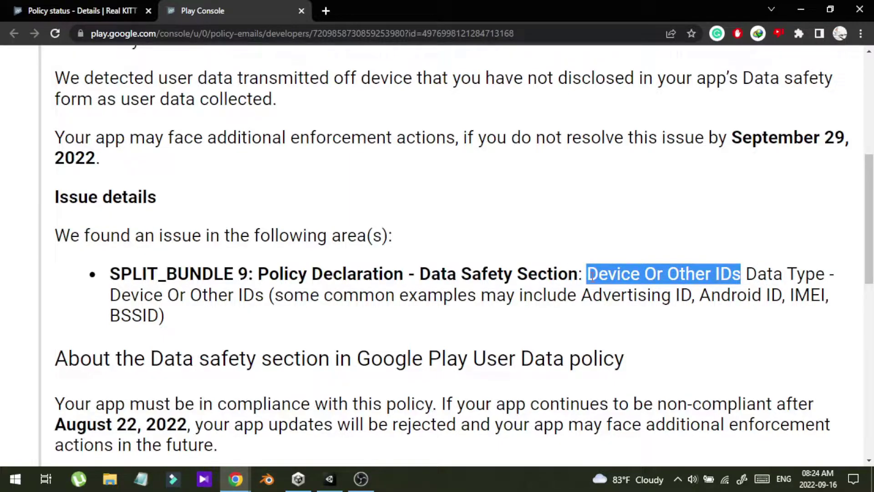
key(ctrl+0)
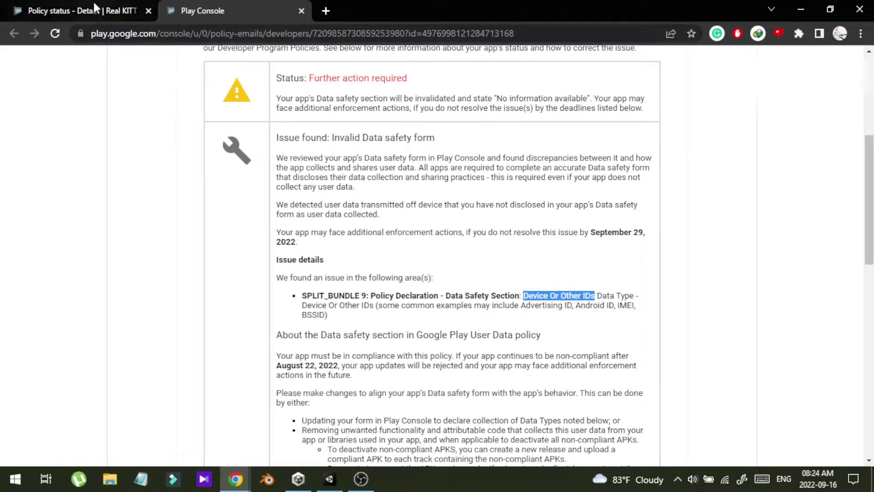
Return to the warning details tab, go to App content, and open the Data safety form
click(72, 12)
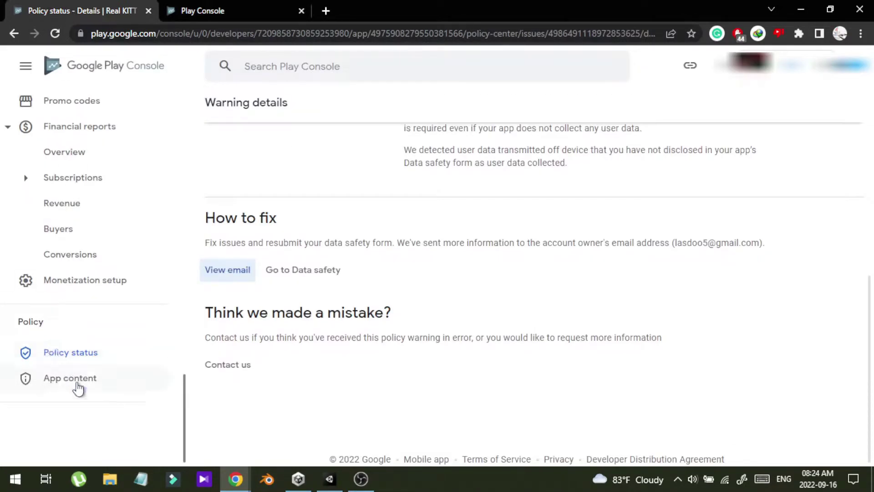
scroll(112, 194, down, 5)
scroll(112, 194, down, 10)
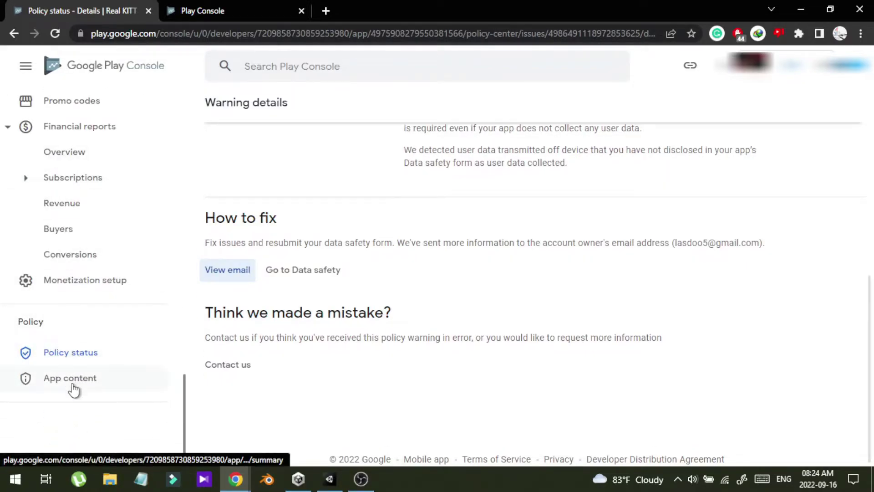
click(60, 380)
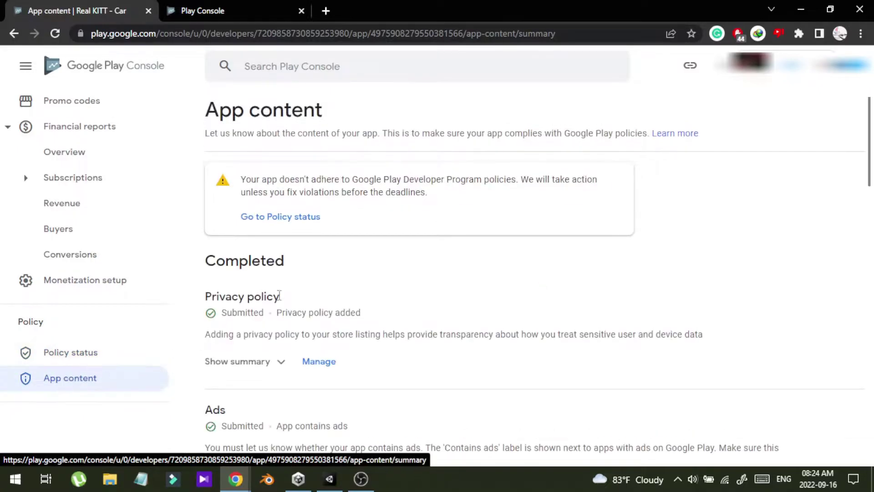
scroll(363, 263, down, 3)
scroll(363, 262, down, 15)
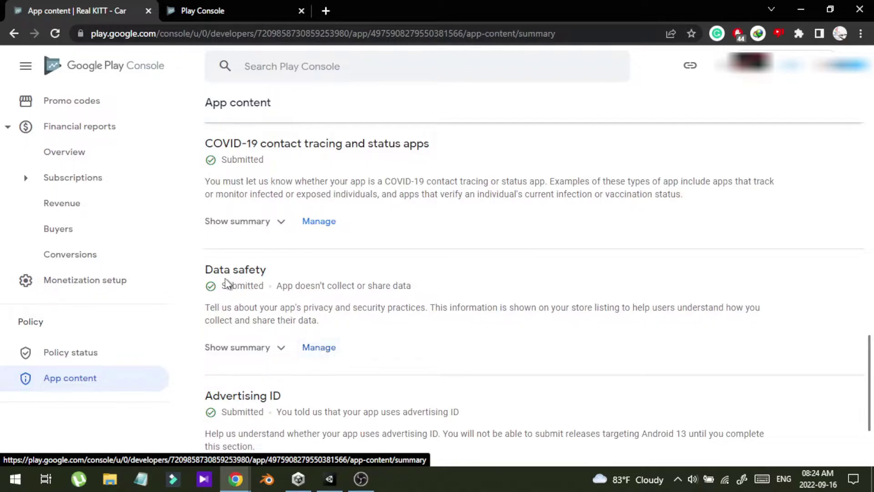
click(310, 351)
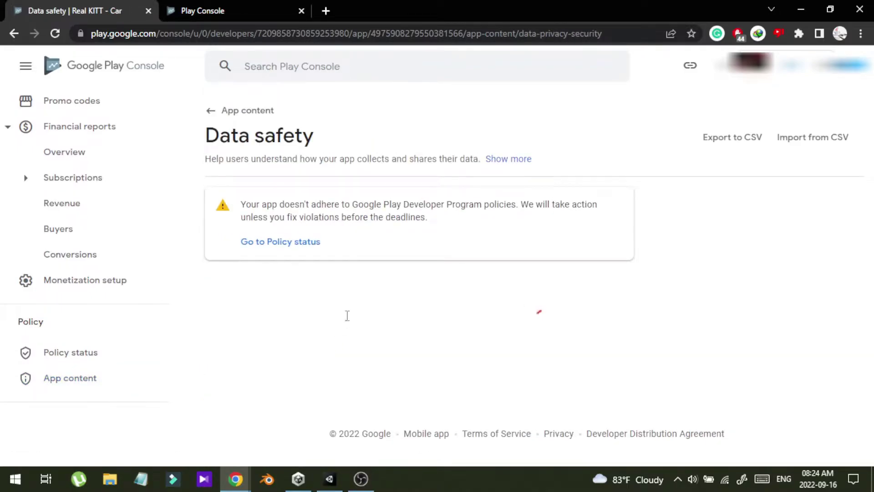
Move from the Data safety Overview to step 2, Data collection and security
scroll(348, 317, down, 7)
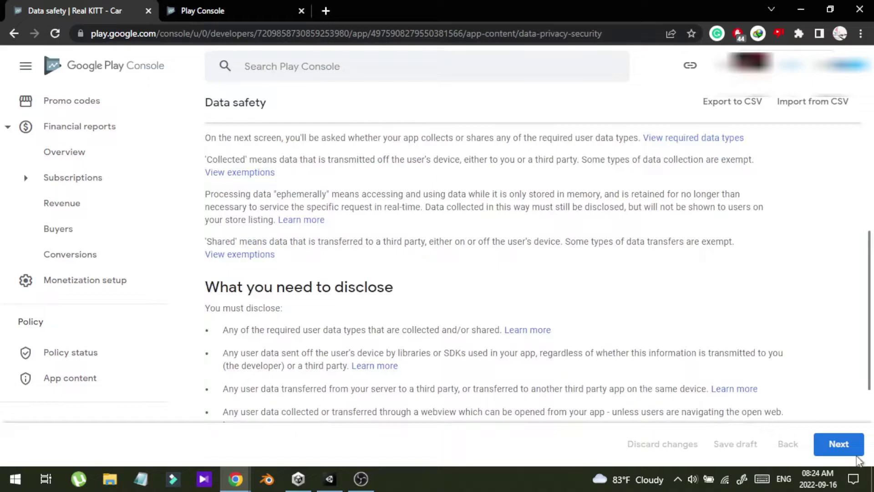
scroll(214, 227, up, 7)
drag(204, 185, 651, 255)
click(652, 255)
click(837, 443)
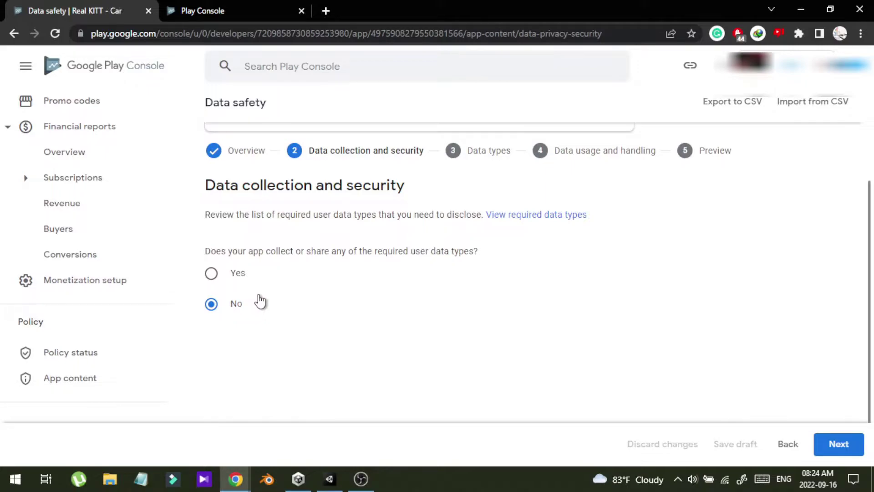
Answer Yes to collecting user data and Yes to encrypting it in transit
click(212, 273)
scroll(337, 325, down, 3)
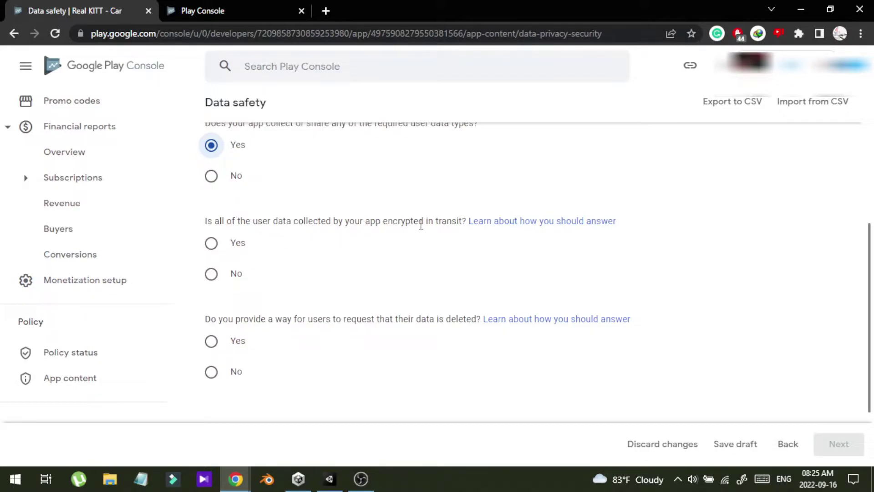
click(213, 244)
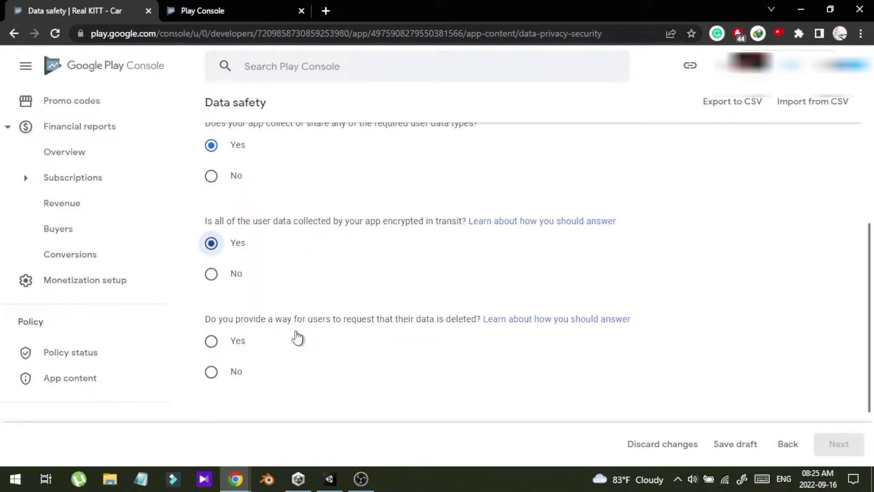
drag(209, 319, 478, 319)
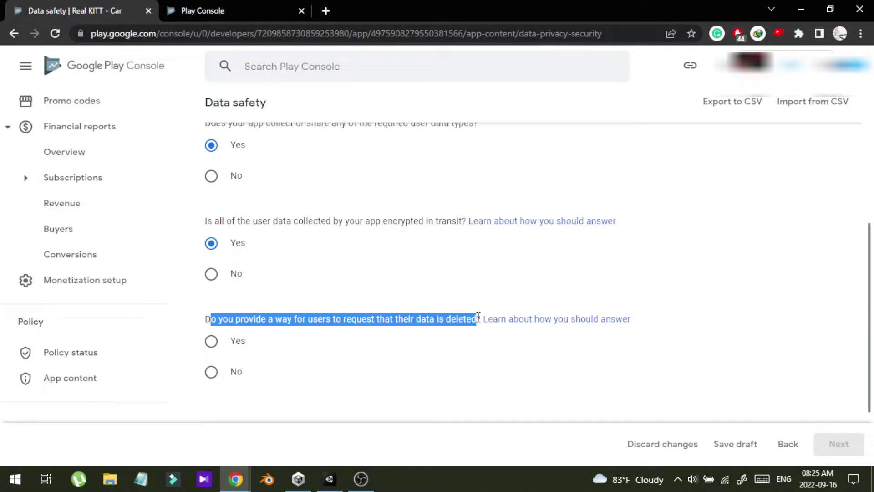
click(480, 318)
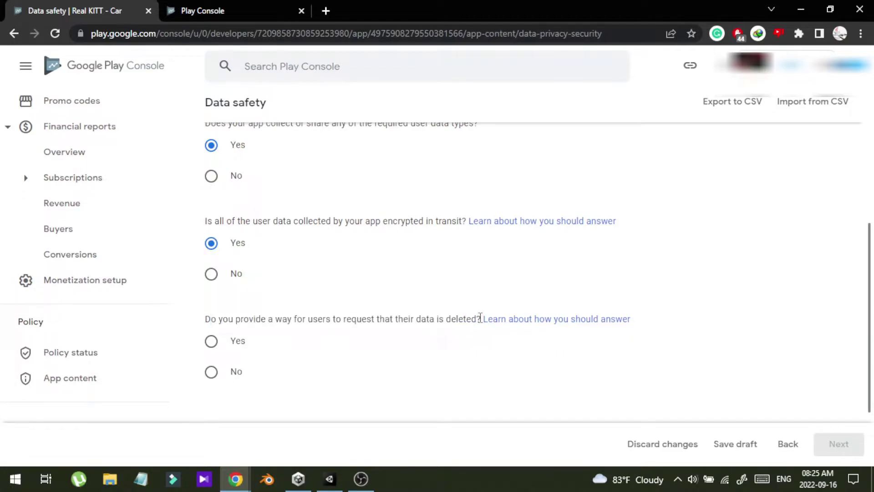
drag(480, 317, 341, 320)
click(342, 319)
Answer Yes to offering data deletion requests and continue to Data types
click(213, 373)
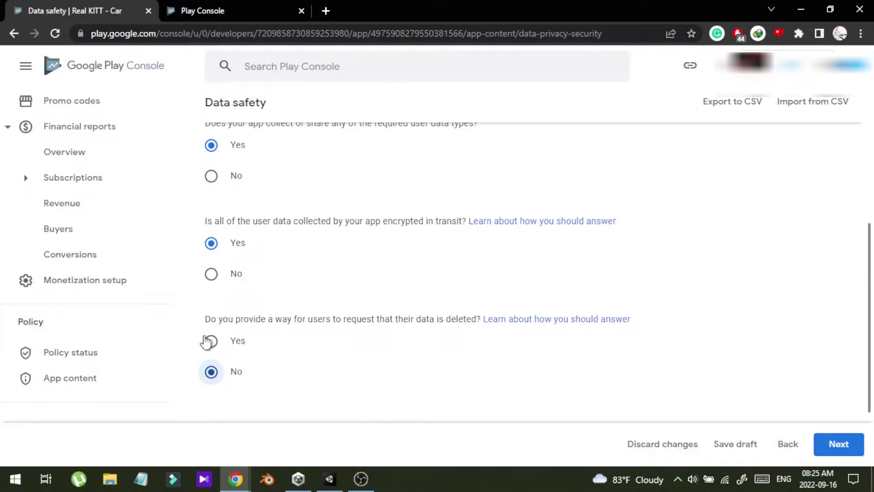
scroll(329, 262, up, 5)
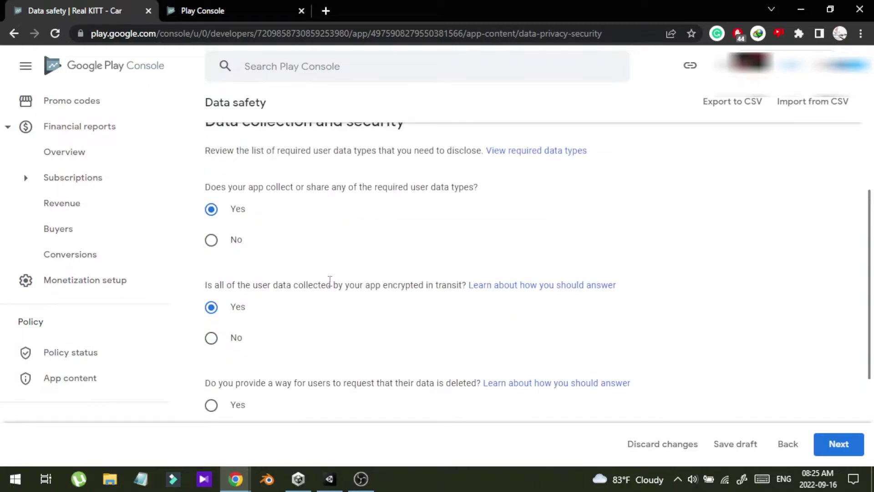
scroll(330, 283, down, 5)
scroll(330, 288, up, 1)
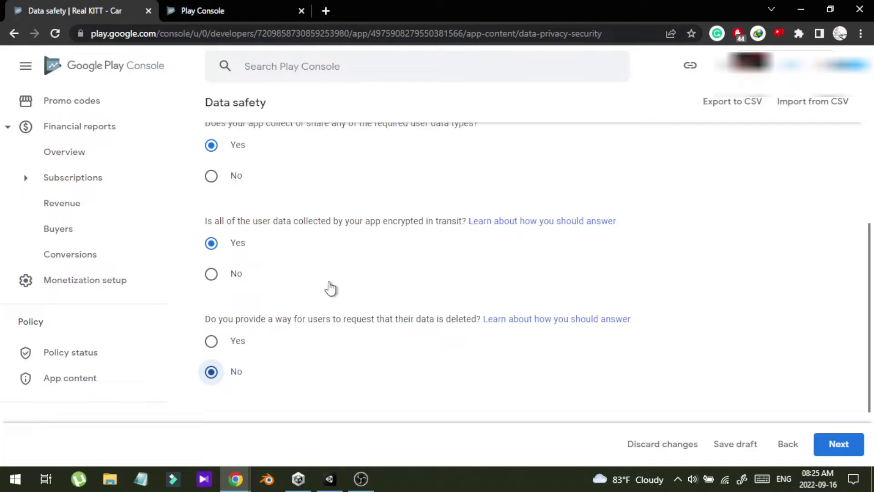
click(213, 342)
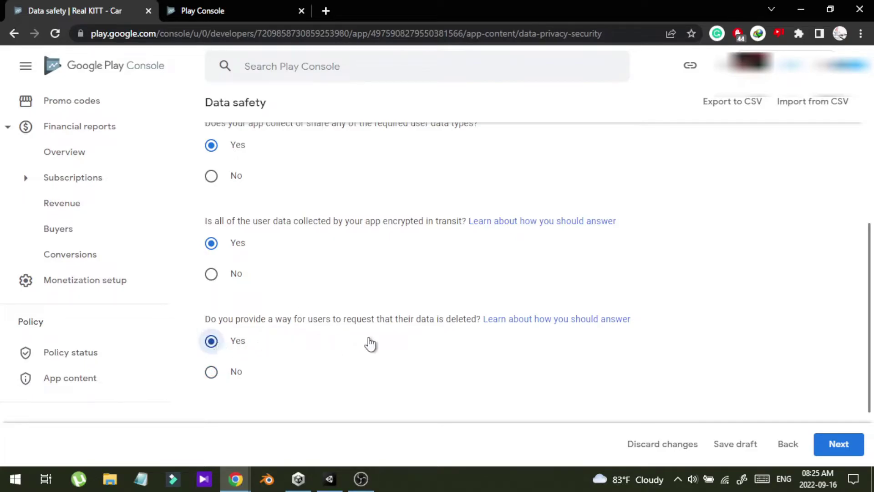
click(841, 449)
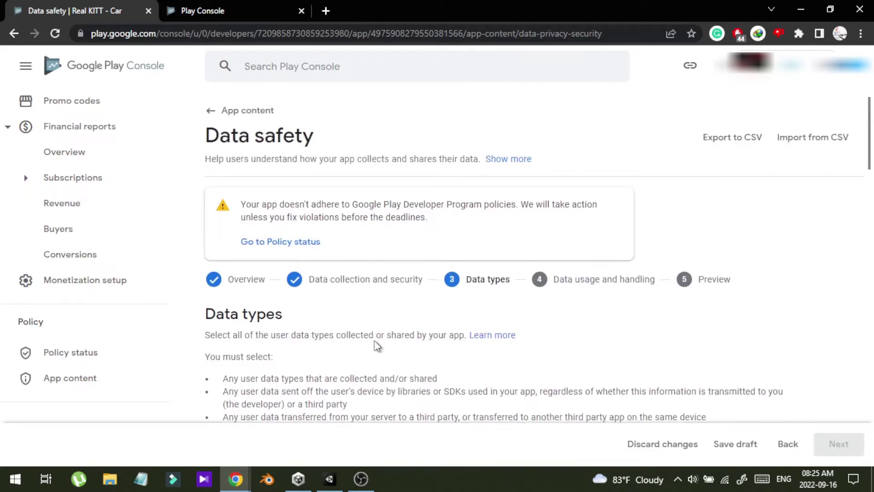
Expand the Device or other IDs category and tick it as a collected data type
scroll(355, 343, down, 5)
scroll(255, 342, down, 5)
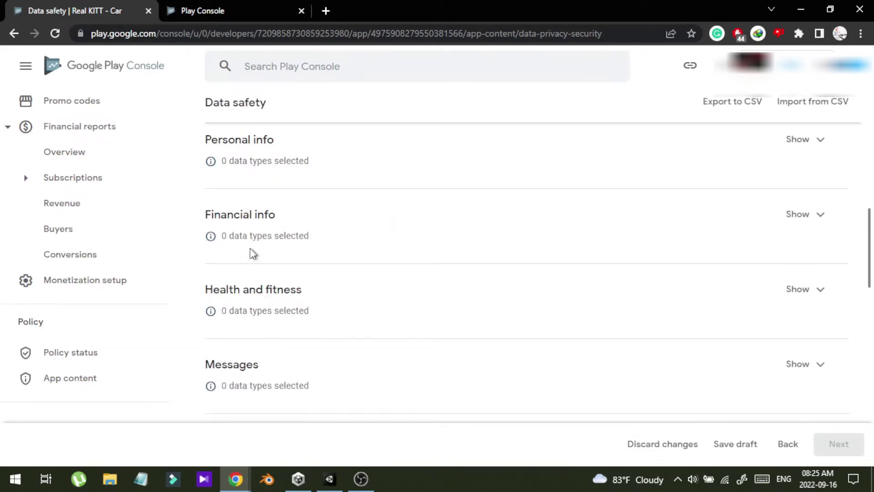
scroll(270, 287, up, 1)
scroll(272, 329, down, 5)
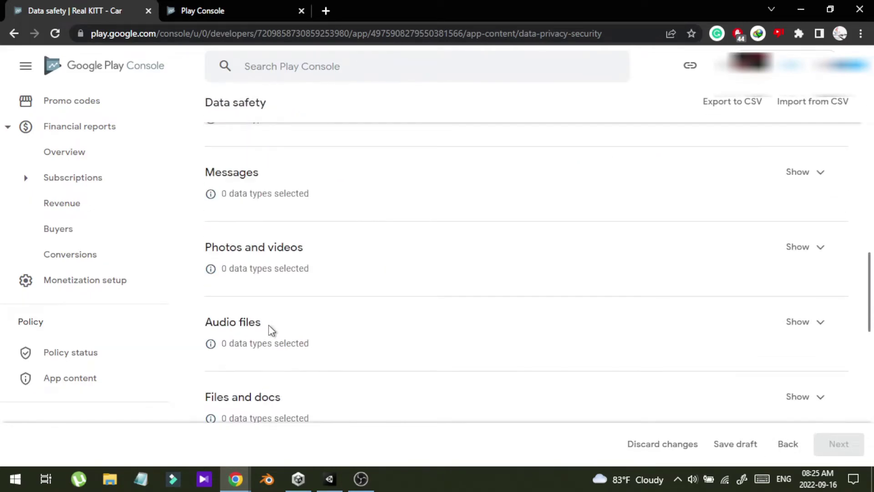
scroll(273, 314, up, 7)
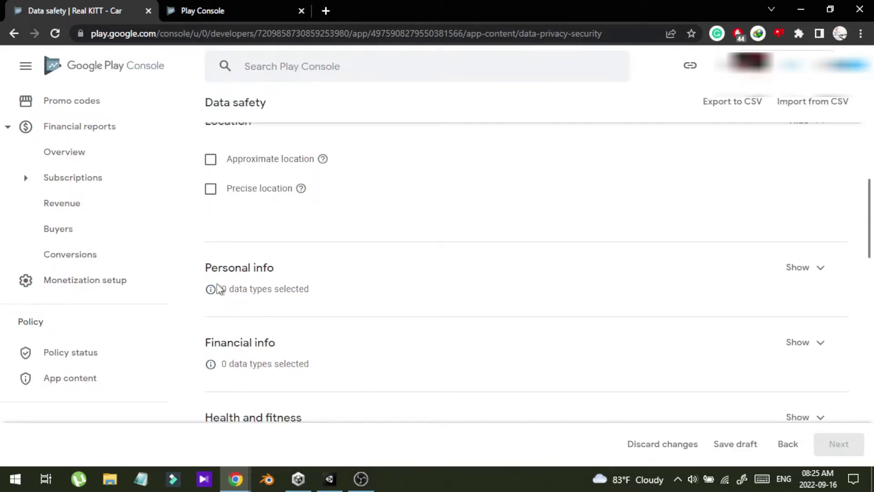
scroll(254, 291, down, 10)
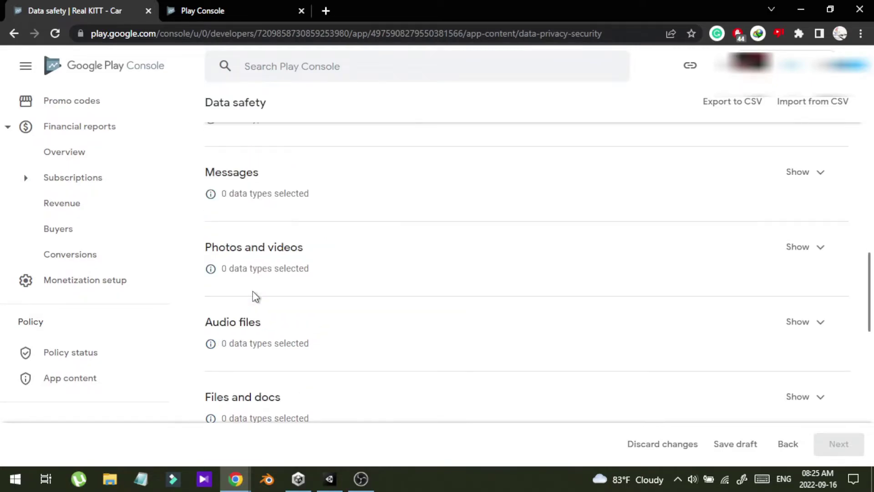
scroll(253, 291, down, 7)
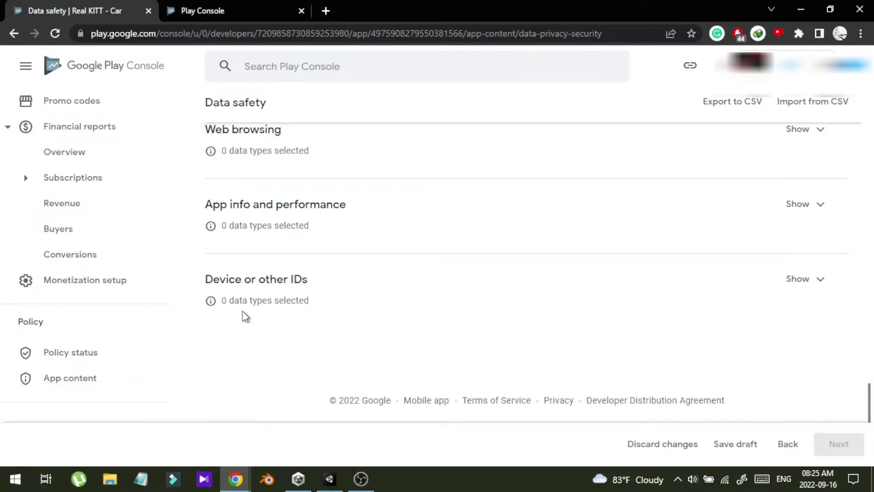
drag(205, 279, 338, 283)
click(338, 284)
click(808, 279)
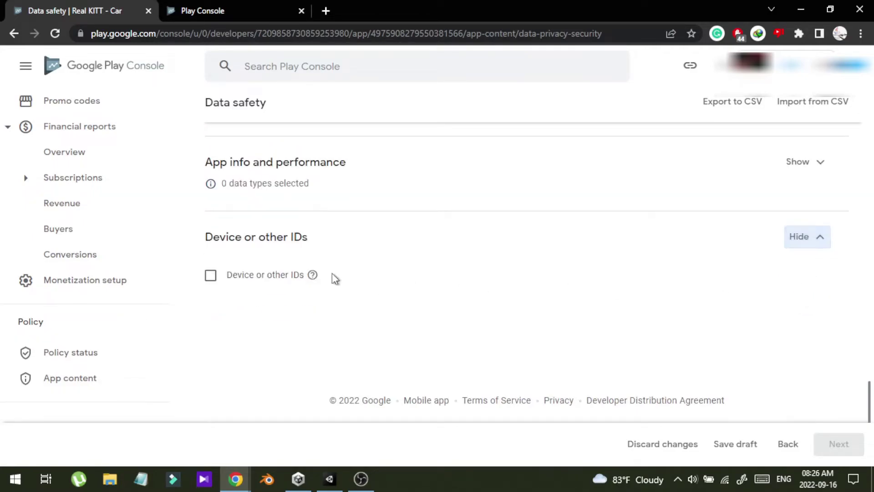
click(221, 282)
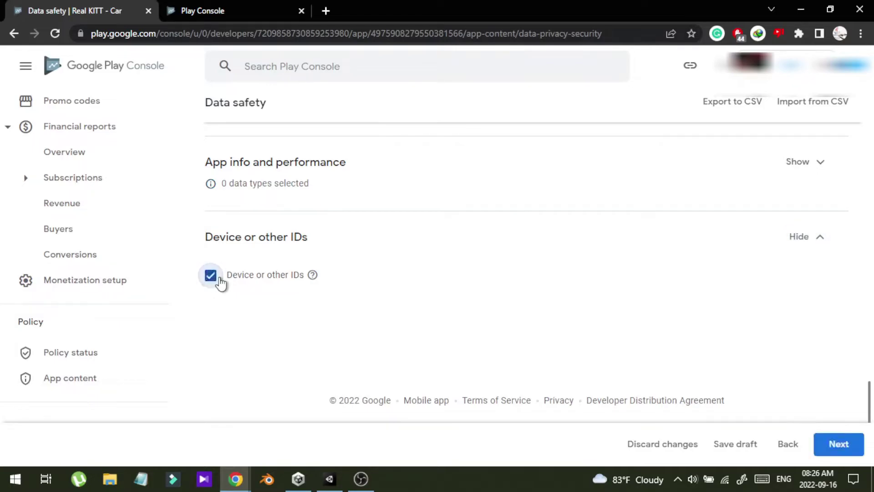
Go to Data usage and handling and start the Device or other IDs questions
click(840, 443)
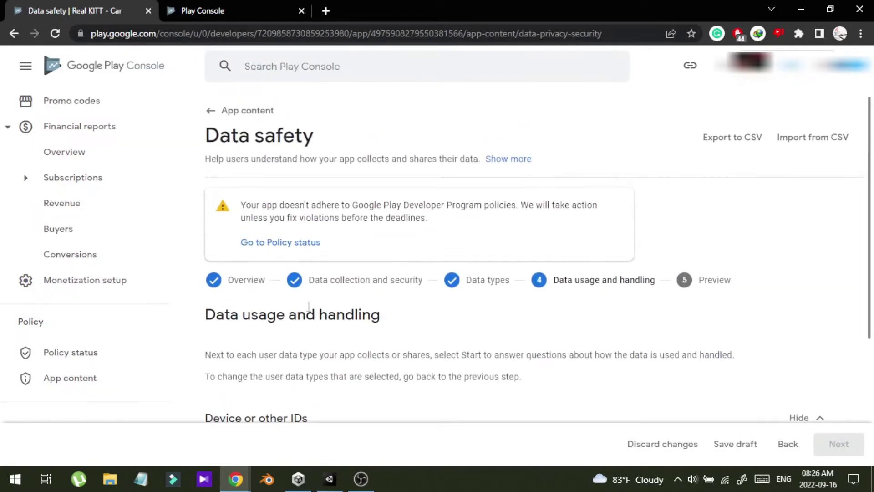
scroll(305, 305, down, 3)
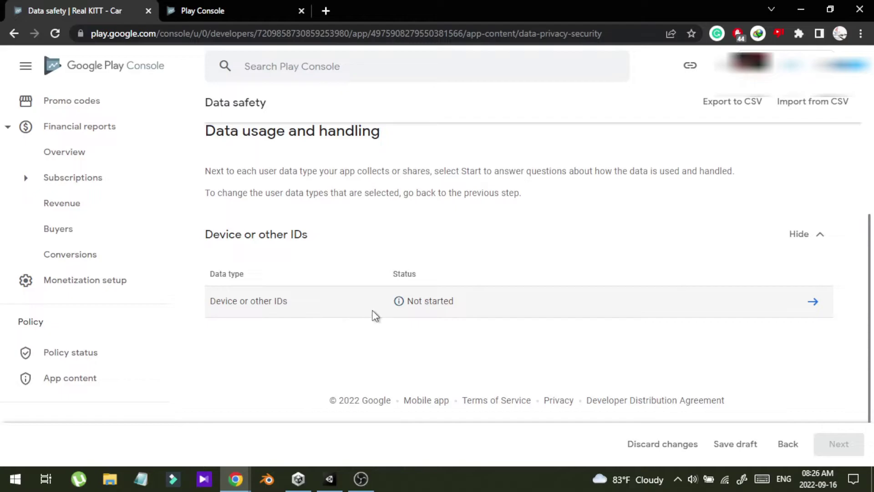
drag(373, 314, 472, 311)
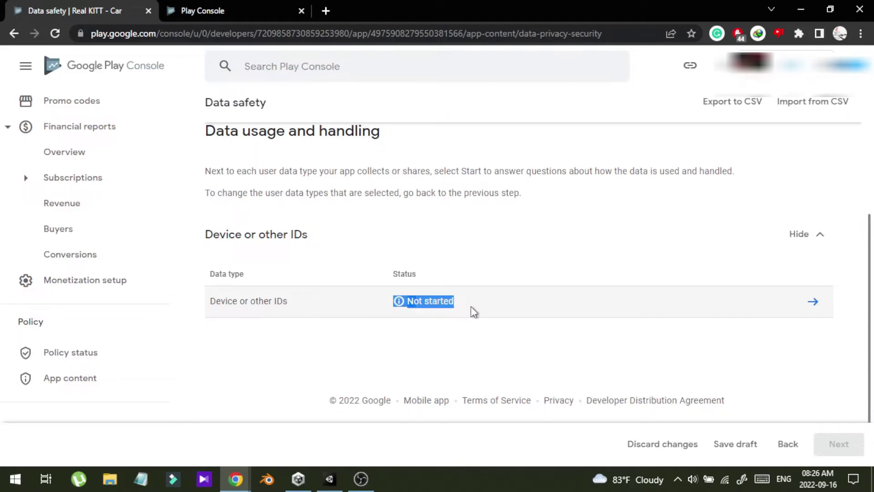
click(824, 308)
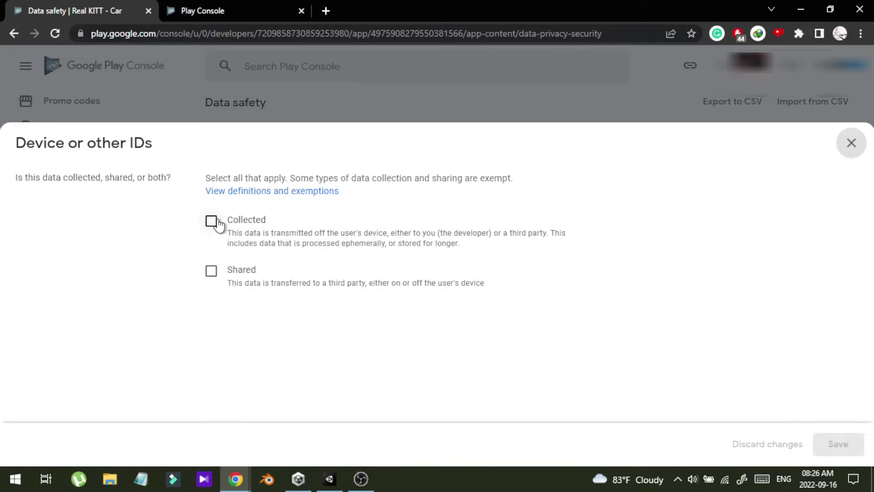
Declare Device or other IDs as collected, processed ephemerally, and required
click(212, 221)
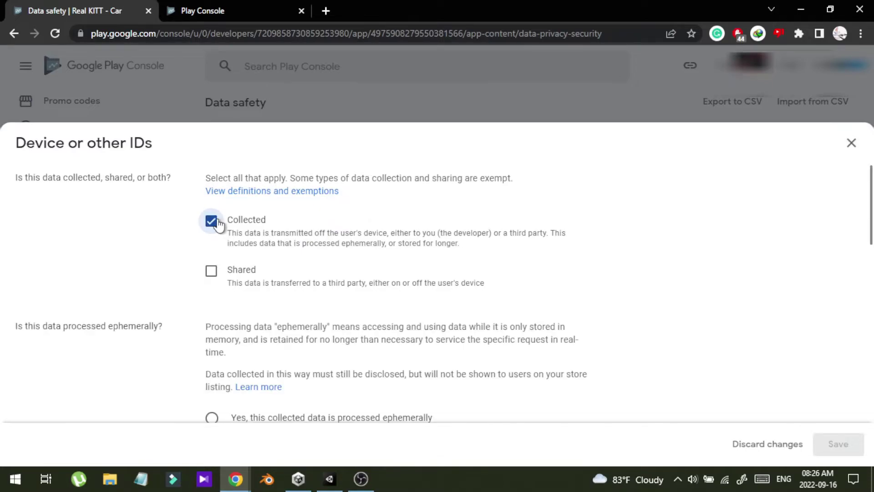
scroll(255, 273, down, 5)
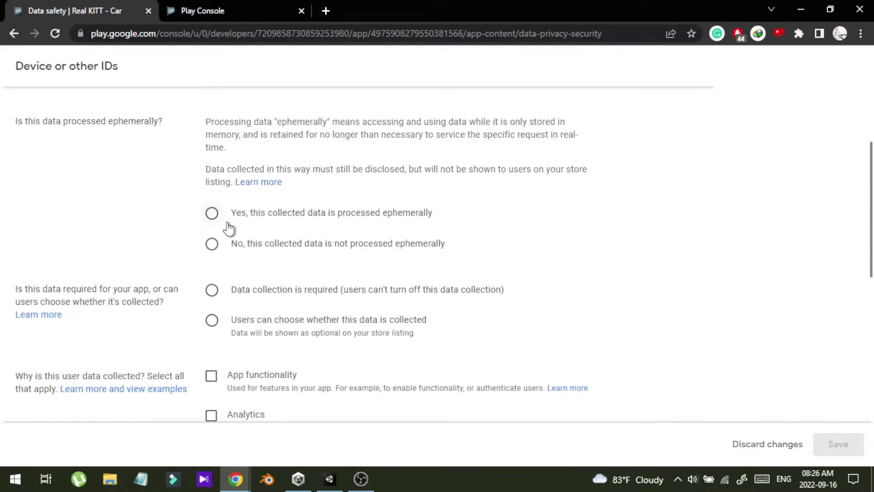
scroll(214, 247, up, 2)
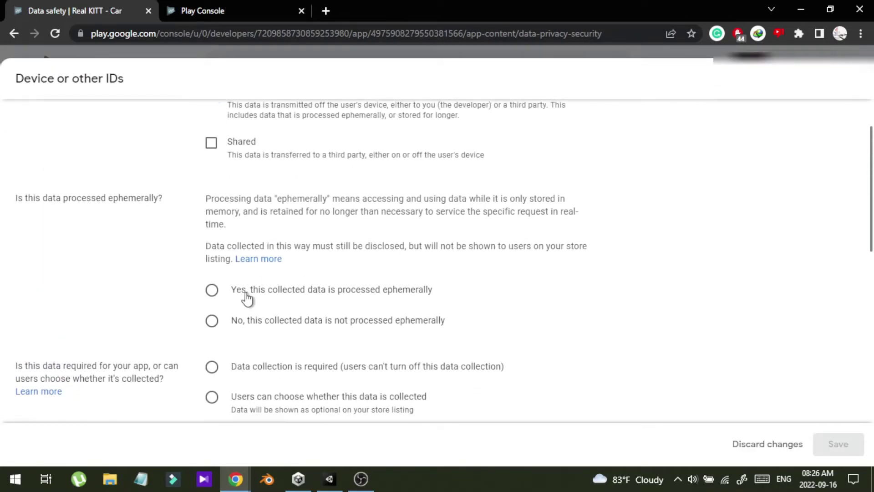
click(222, 295)
scroll(276, 308, down, 2)
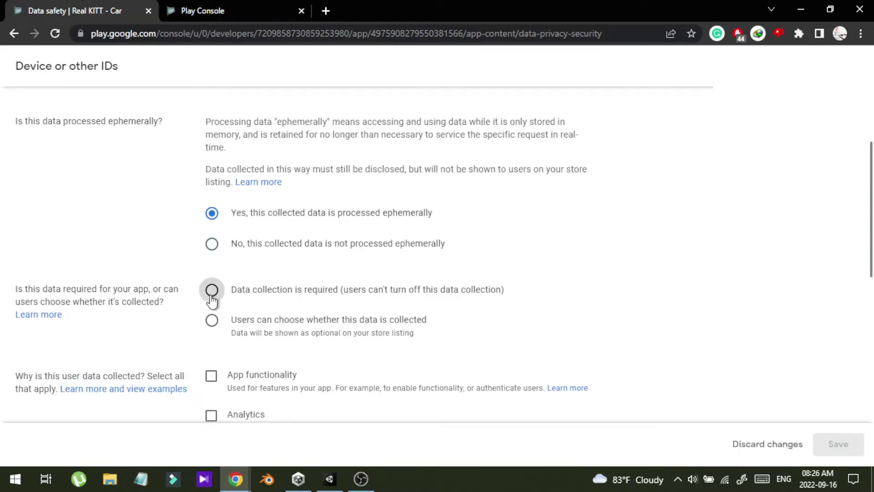
click(211, 295)
Choose App functionality and Advertising or marketing as purposes and save the answers
scroll(269, 287, down, 3)
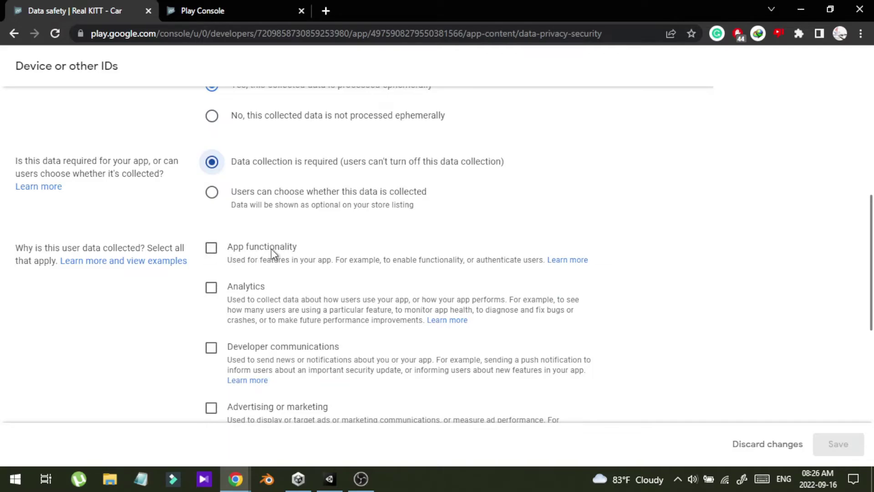
click(211, 248)
scroll(347, 319, down, 3)
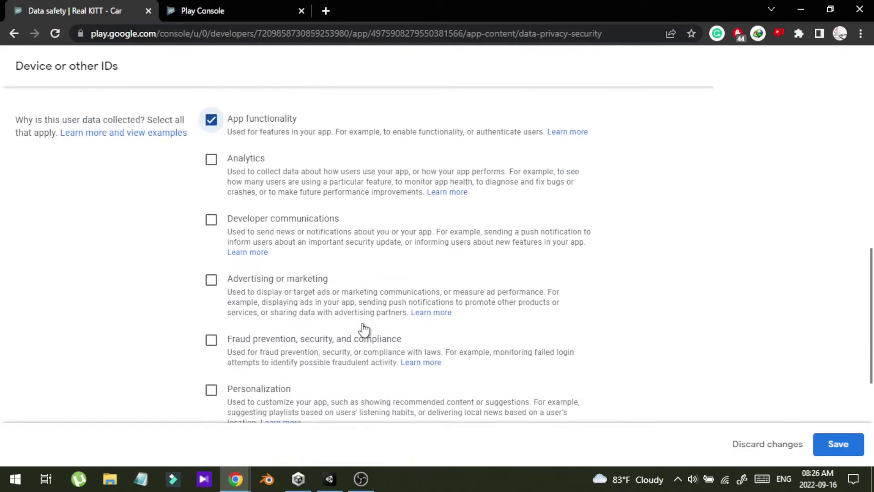
click(223, 288)
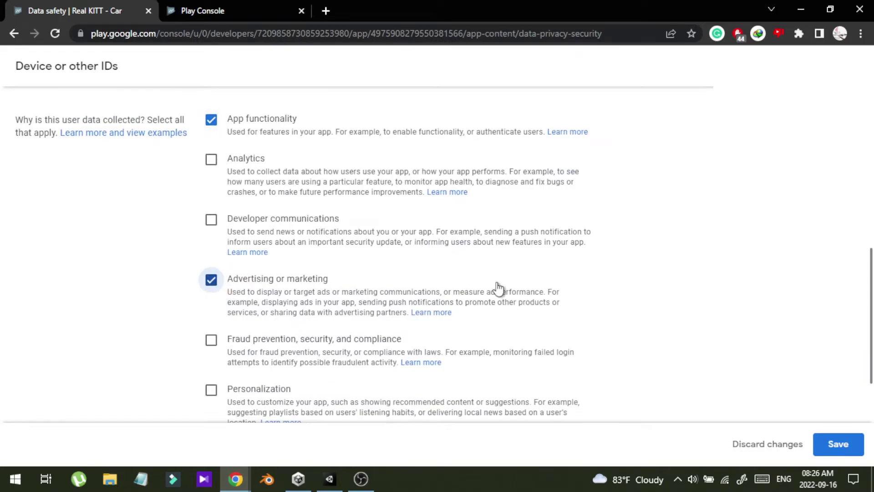
scroll(523, 296, up, 4)
scroll(524, 296, up, 5)
scroll(525, 297, down, 11)
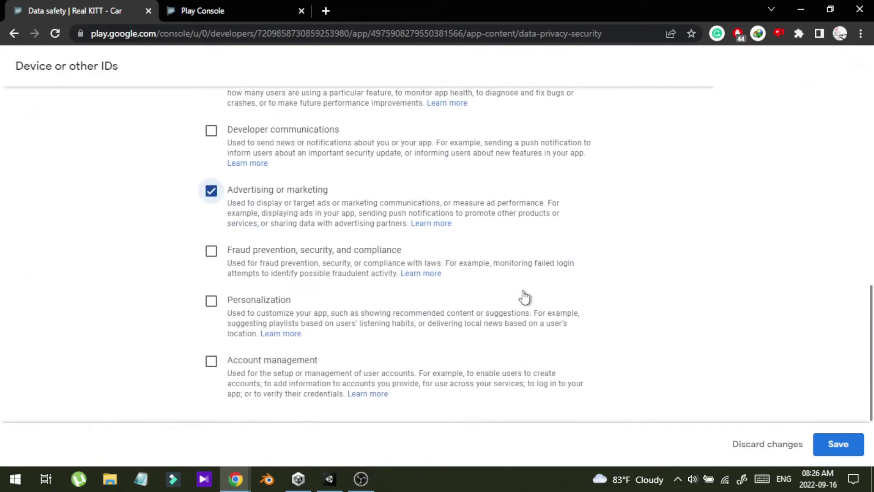
scroll(525, 296, up, 3)
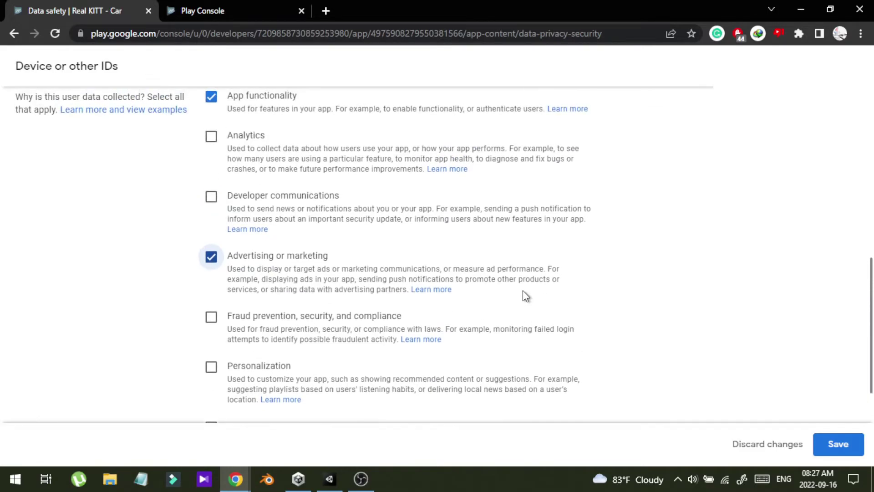
scroll(525, 297, down, 3)
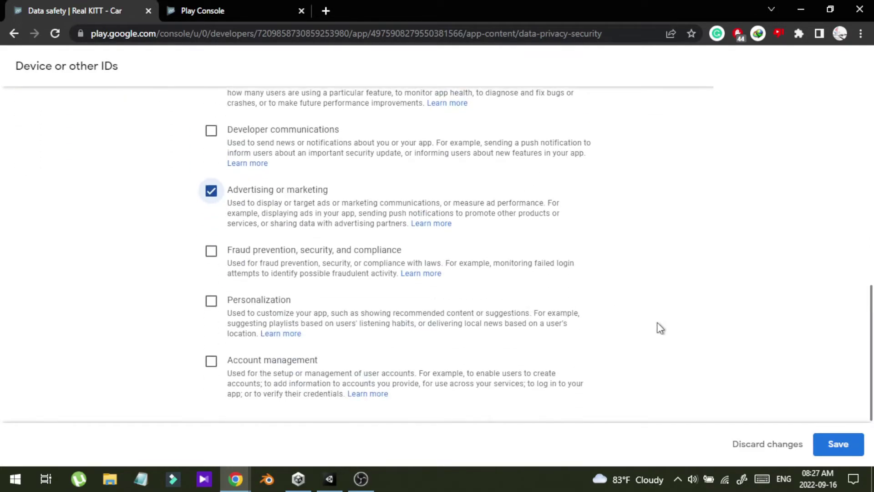
click(832, 450)
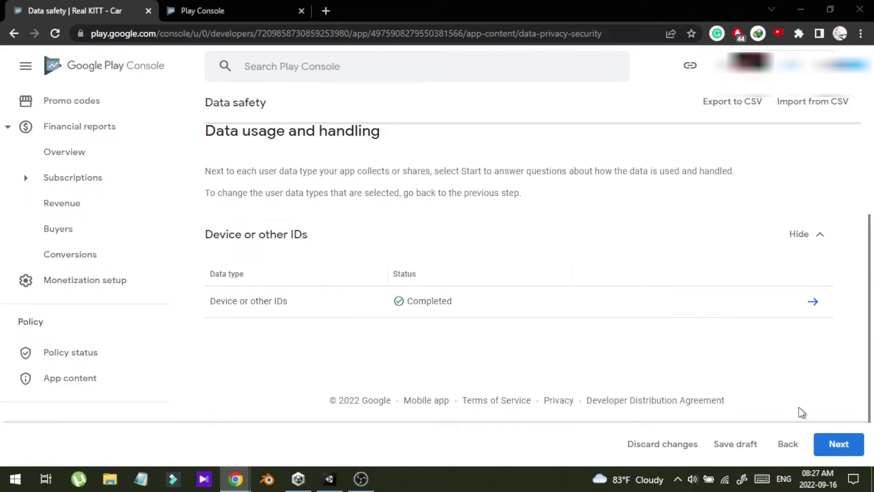
Continue from Data usage and handling to the Preview step
click(837, 446)
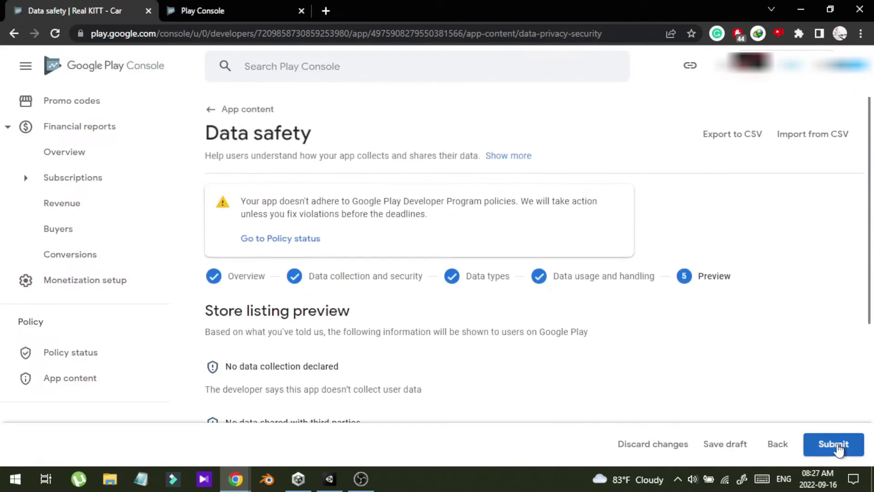
Review the store listing preview and submit the Data safety form
scroll(507, 365, down, 5)
scroll(507, 365, up, 5)
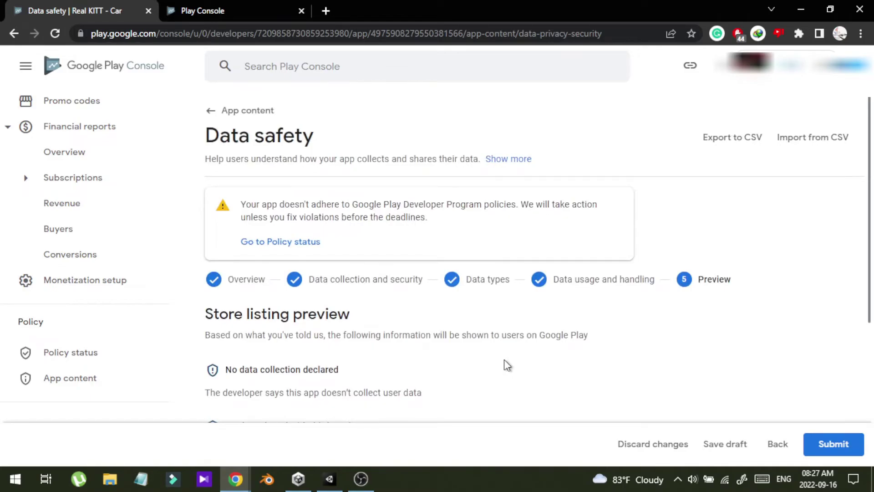
scroll(504, 360, down, 3)
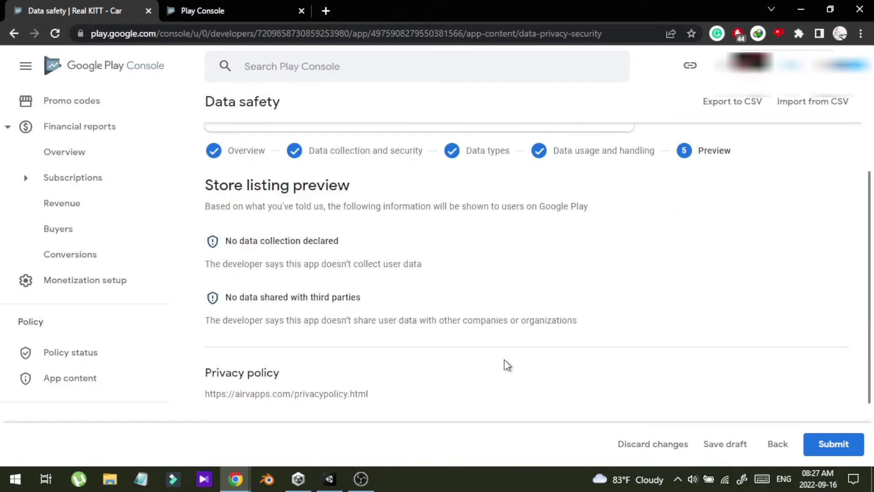
scroll(504, 359, down, 1)
scroll(504, 359, up, 5)
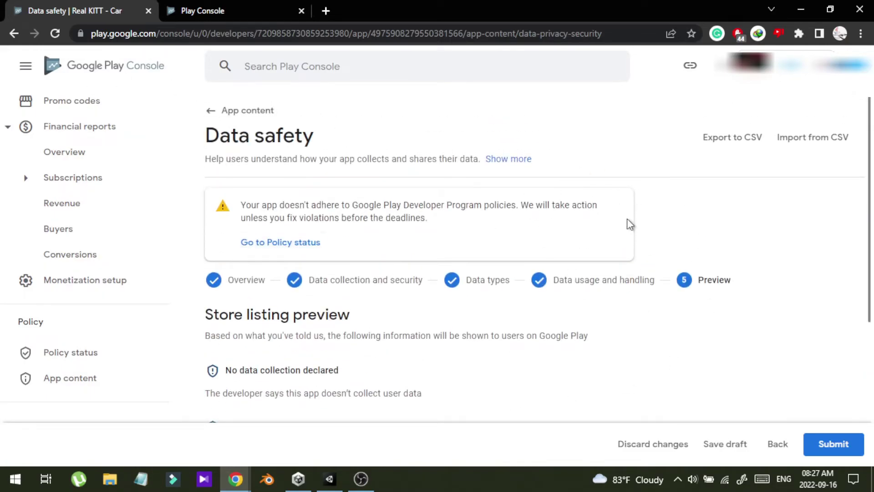
click(842, 452)
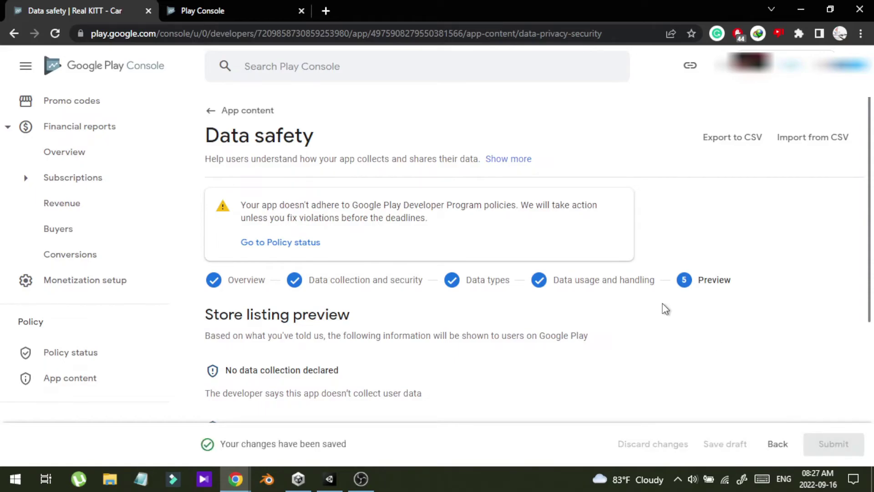
scroll(360, 349, down, 5)
scroll(359, 349, up, 5)
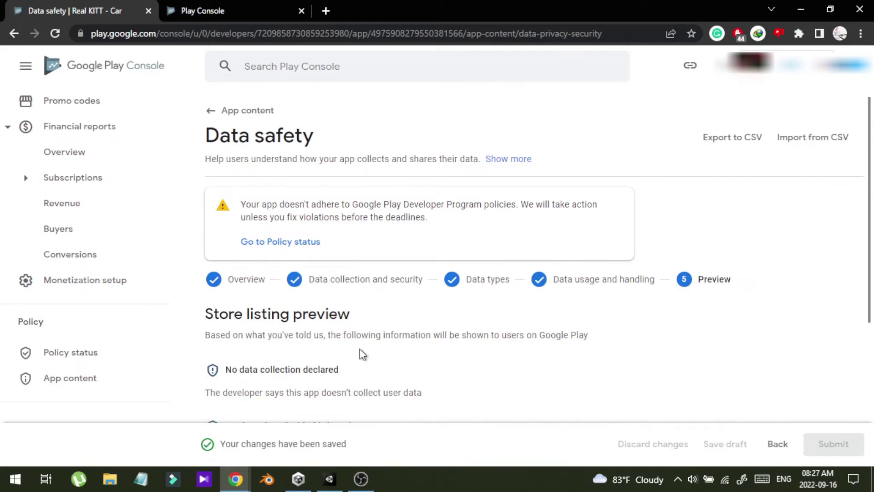
Return to the App content summary page
click(213, 111)
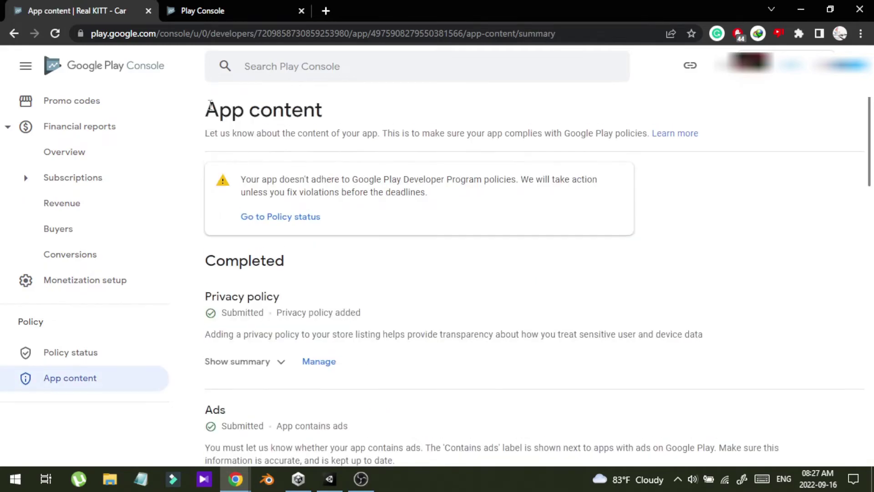
scroll(88, 220, up, 10)
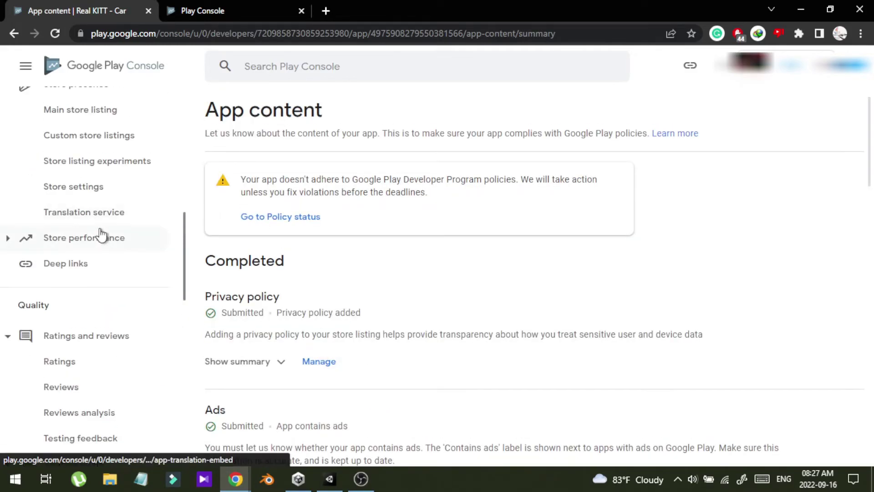
scroll(101, 358, up, 7)
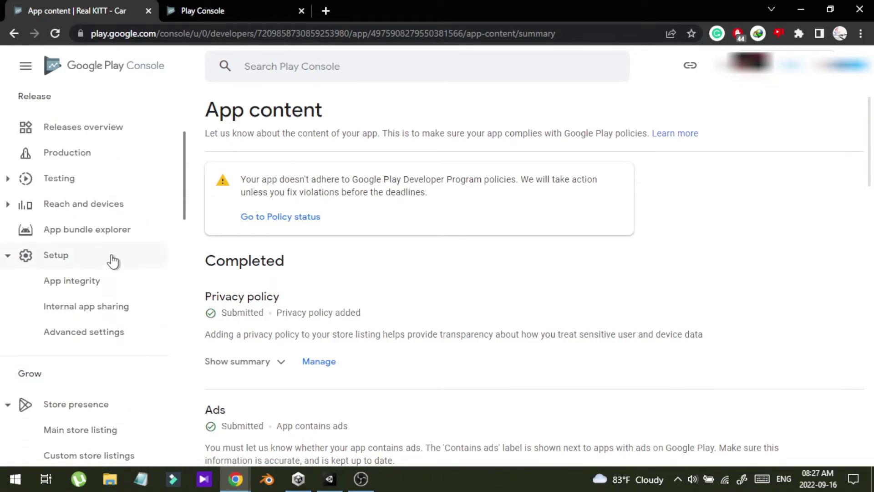
scroll(108, 187, up, 2)
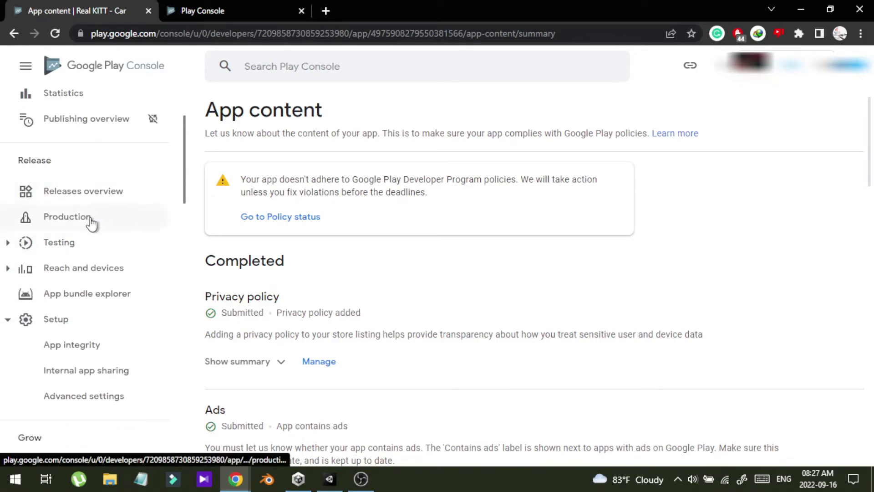
Go through Releases overview and Production to the Publishing overview showing Data safety in review
click(106, 195)
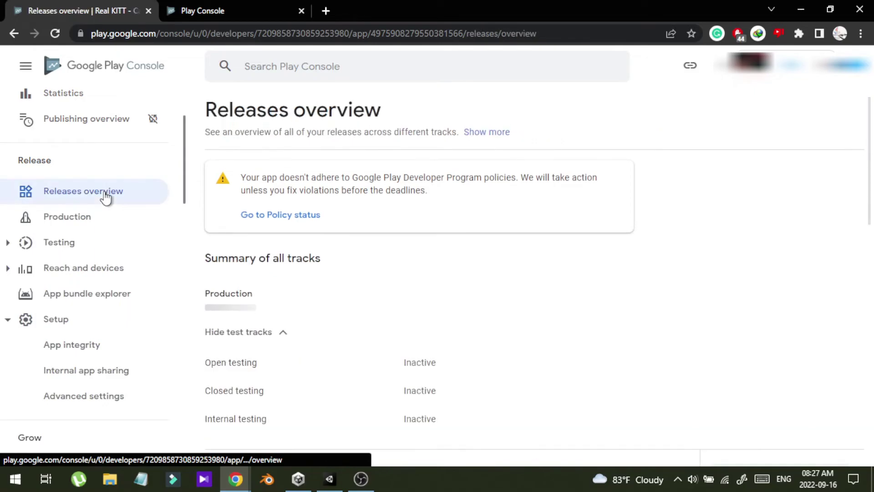
scroll(373, 316, down, 5)
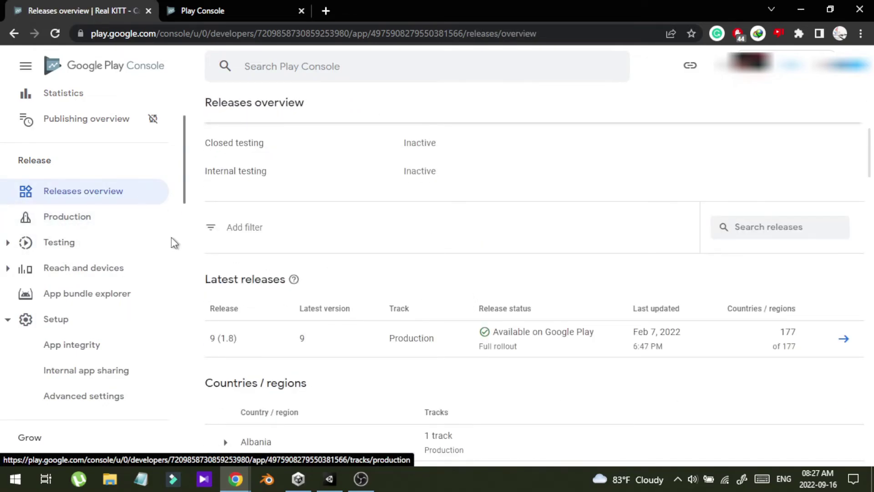
click(79, 223)
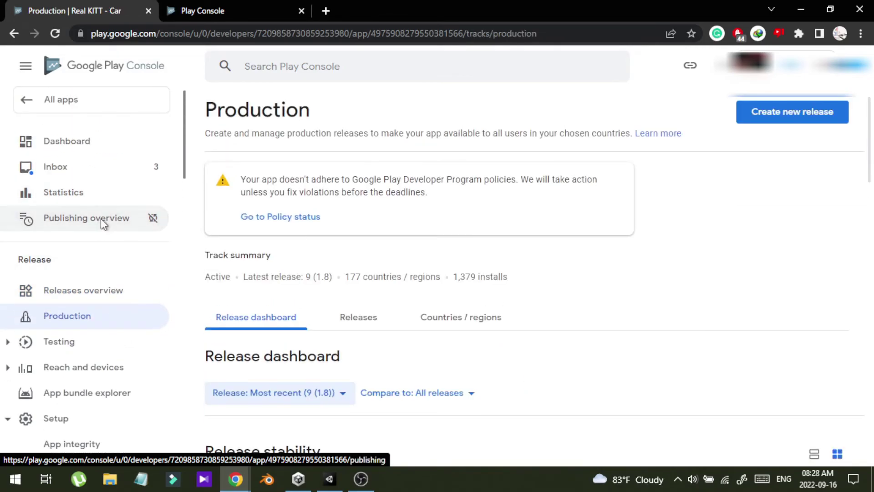
click(101, 222)
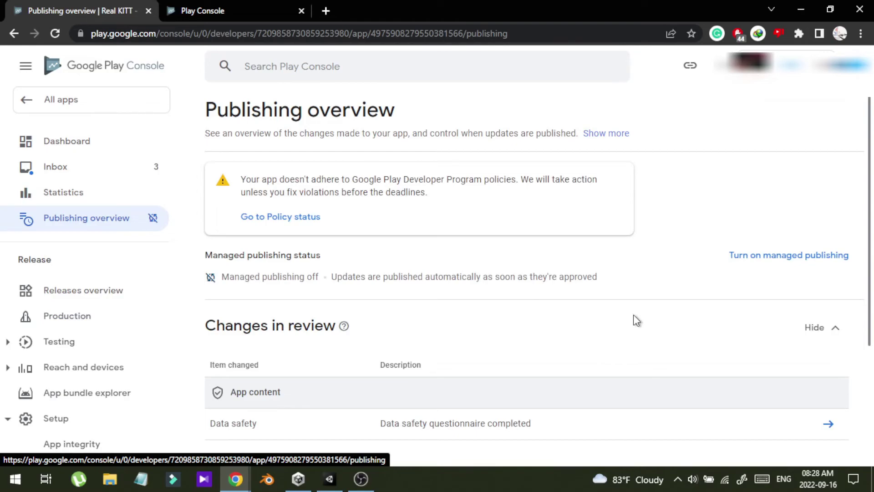
Highlight the 'Data safety questionnaire completed' entry under Changes in review on Publishing overview
scroll(634, 317, down, 1)
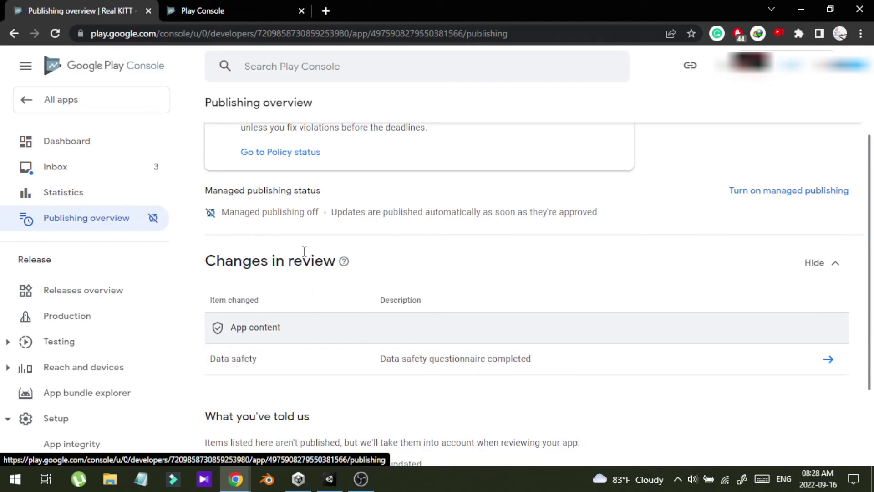
scroll(706, 299, down, 2)
scroll(392, 241, up, 3)
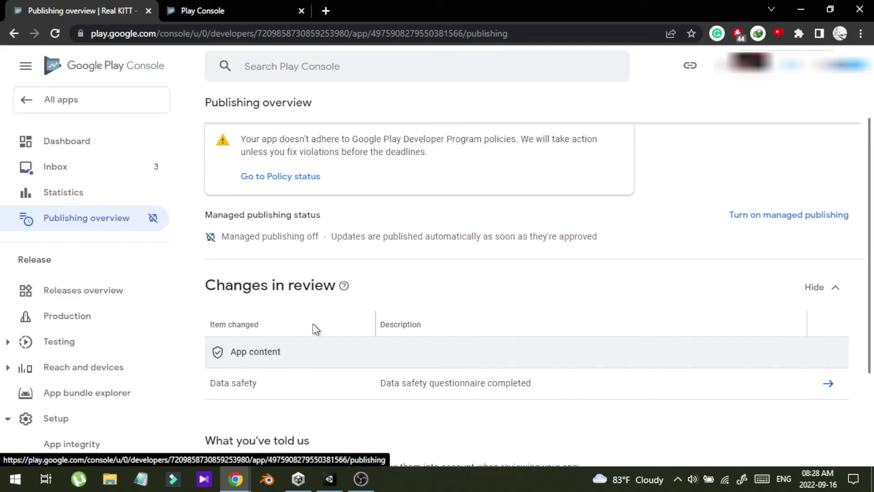
drag(531, 394, 386, 390)
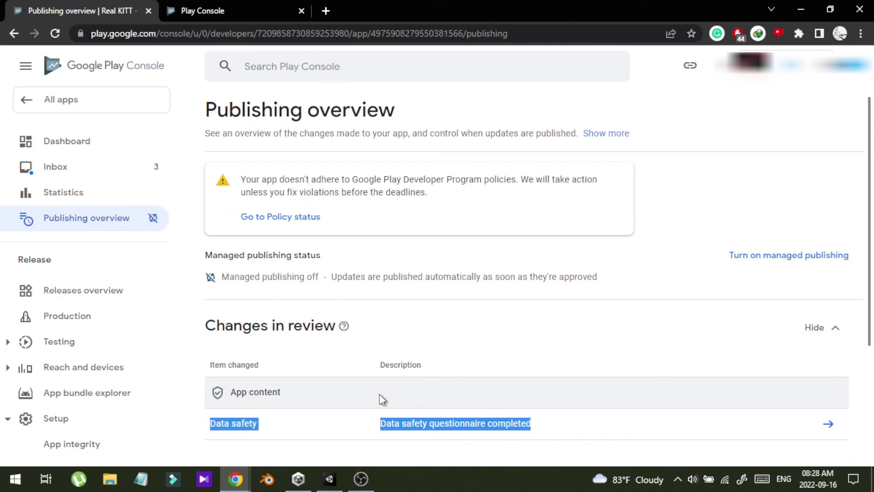